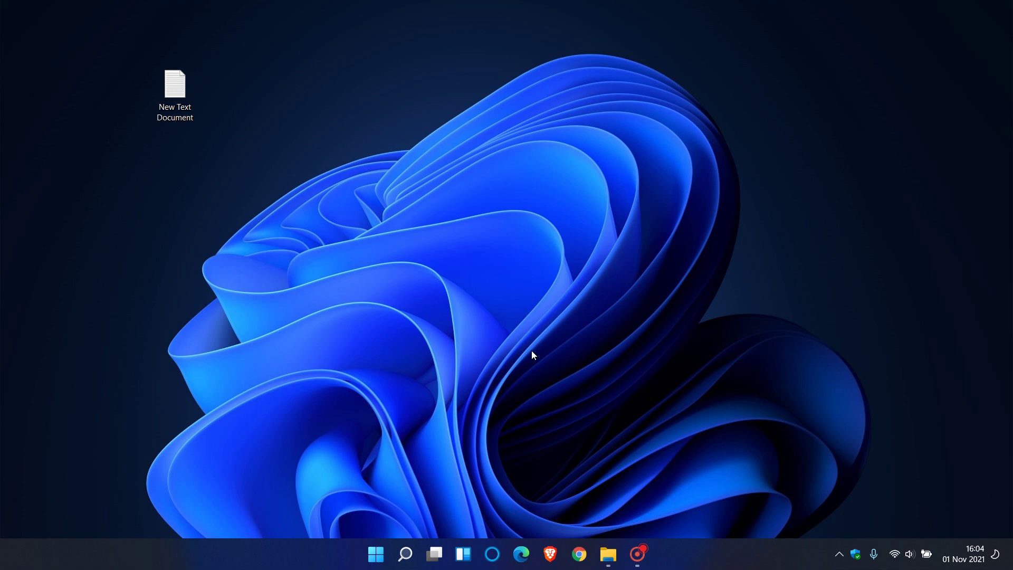
# - Drag the New Text Document down onto the File Explorer taskbar icon, where dropping is refused
pyautogui.moveTo(176, 93); pyautogui.dragTo(529, 252)
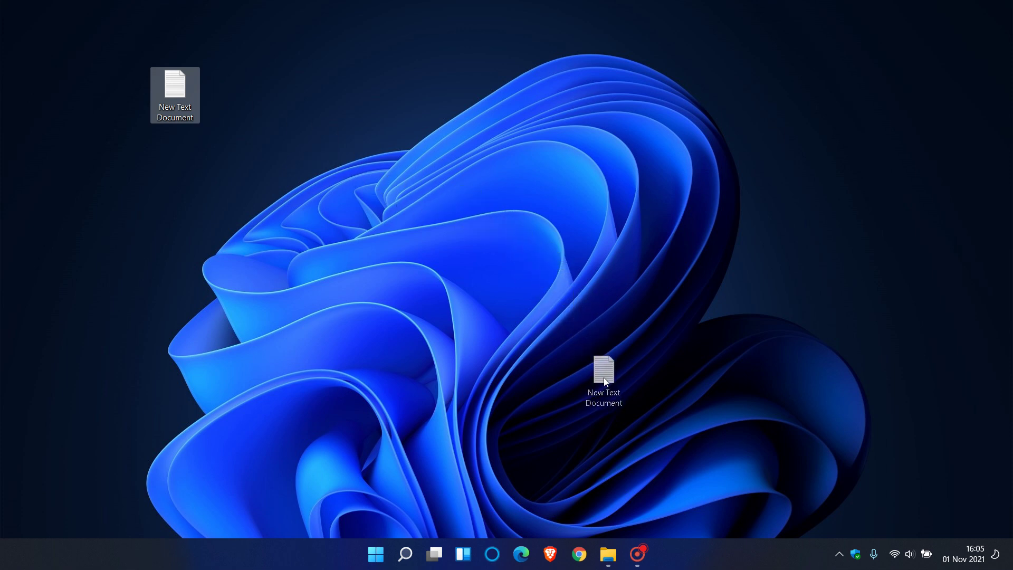
pyautogui.moveTo(596, 340)
pyautogui.mouseDown()
pyautogui.moveTo(614, 479)
pyautogui.moveTo(609, 561)
pyautogui.mouseUp()
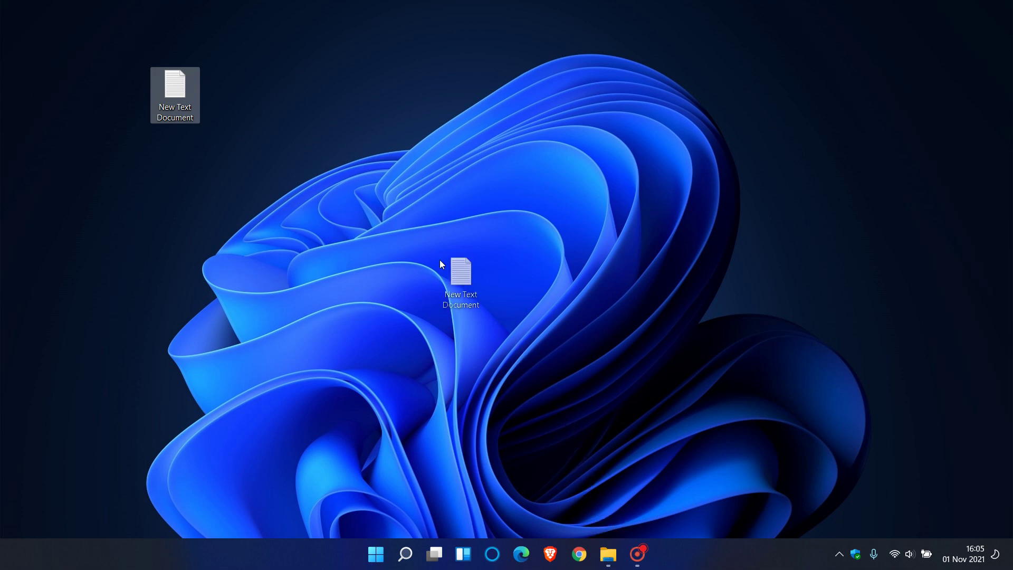
pyautogui.moveTo(610, 560)
pyautogui.mouseDown()
pyautogui.moveTo(611, 419)
pyautogui.moveTo(590, 499)
pyautogui.mouseUp()
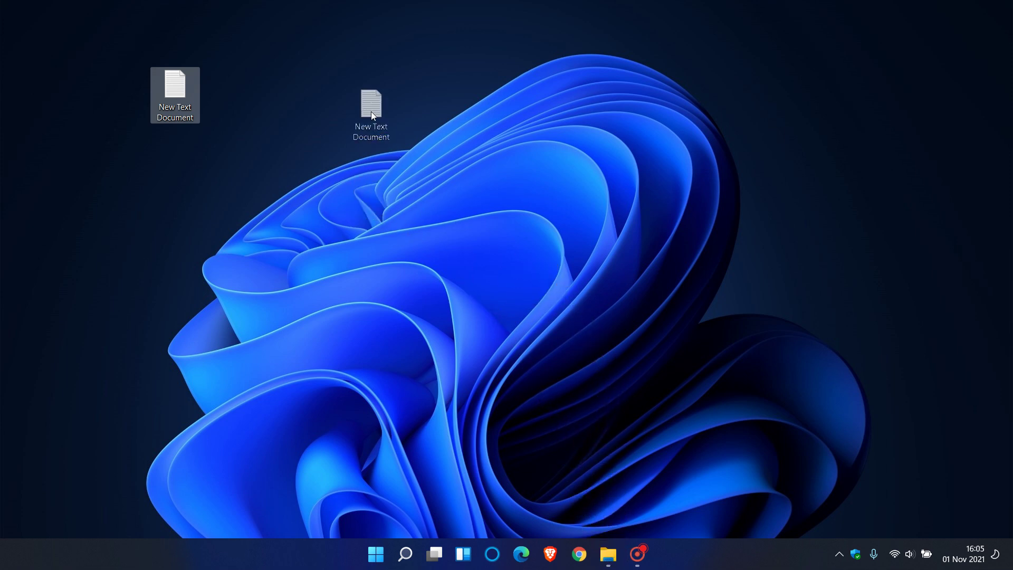
pyautogui.moveTo(590, 499); pyautogui.dragTo(610, 557)
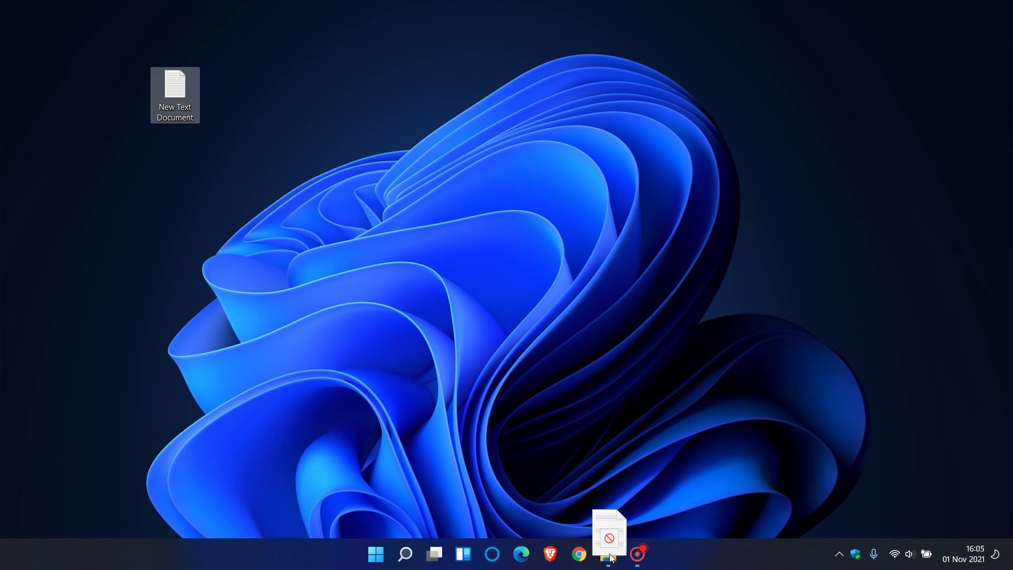
# - Pull the refused New Text Document off the taskbar and drop it mid-desktop
pyautogui.moveTo(610, 558); pyautogui.dragTo(610, 558)
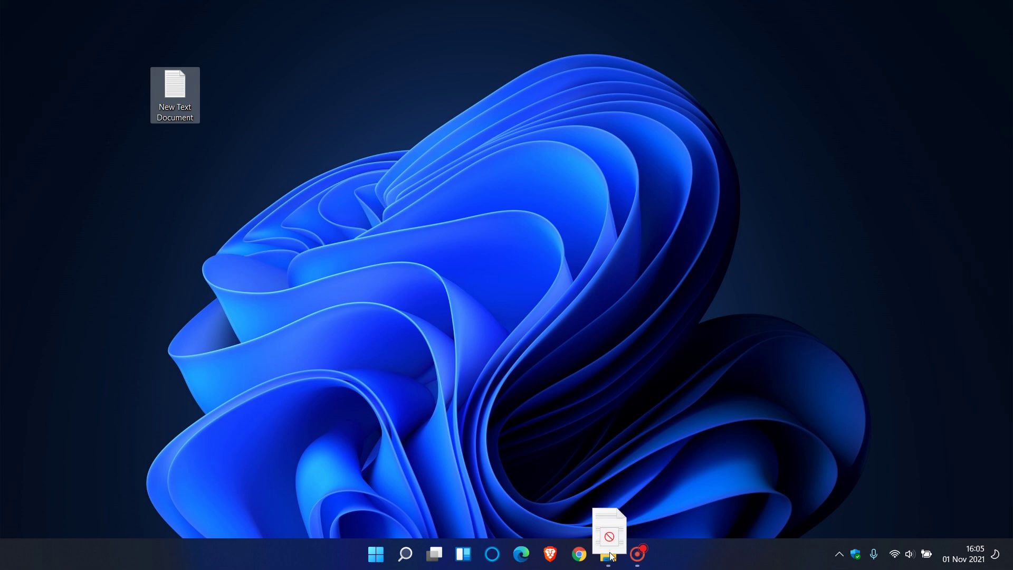
pyautogui.moveTo(610, 558)
pyautogui.mouseDown()
pyautogui.moveTo(611, 423)
pyautogui.moveTo(610, 560)
pyautogui.mouseUp()
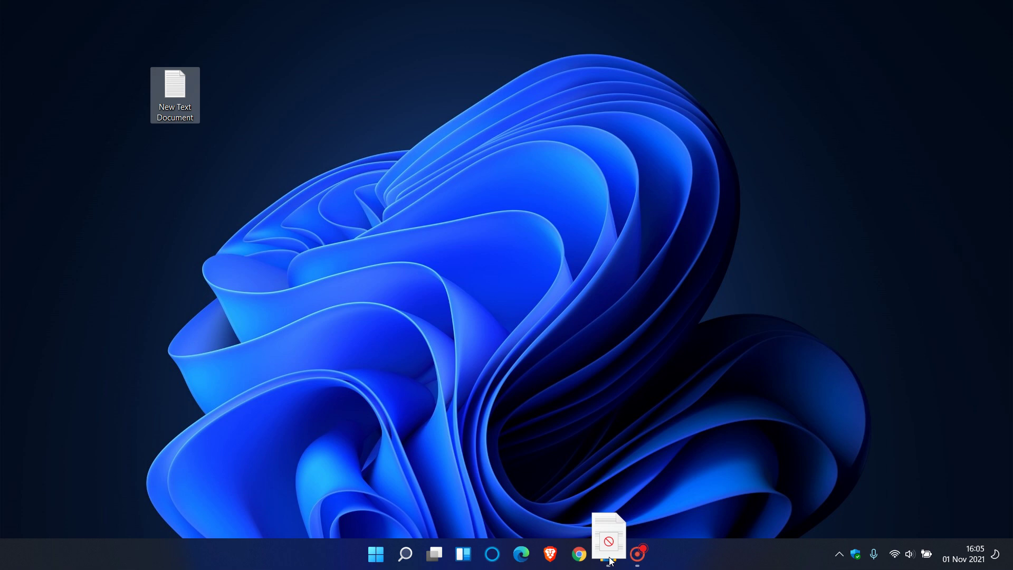
pyautogui.moveTo(609, 561); pyautogui.dragTo(442, 289)
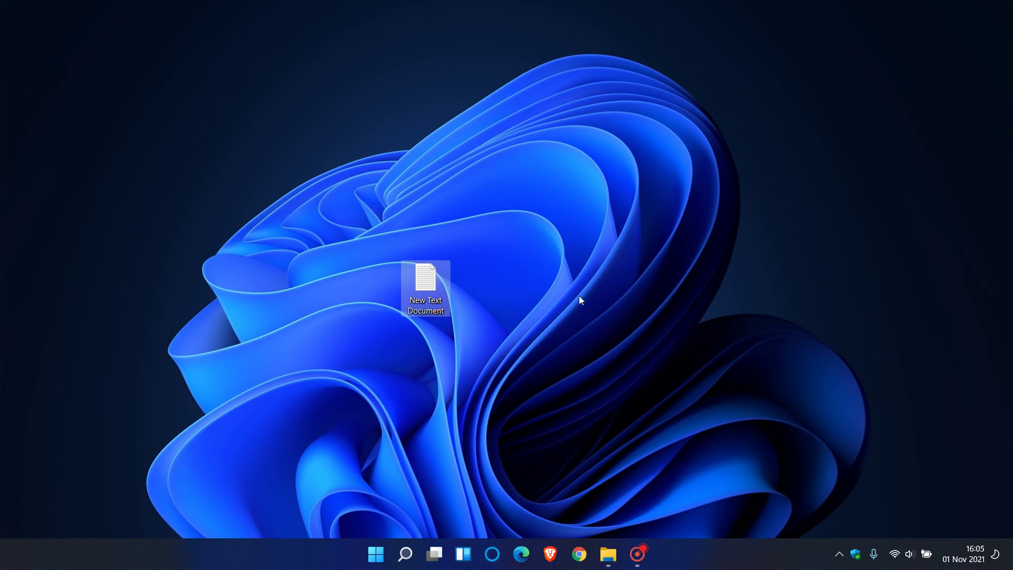
pyautogui.moveTo(421, 285); pyautogui.dragTo(609, 565)
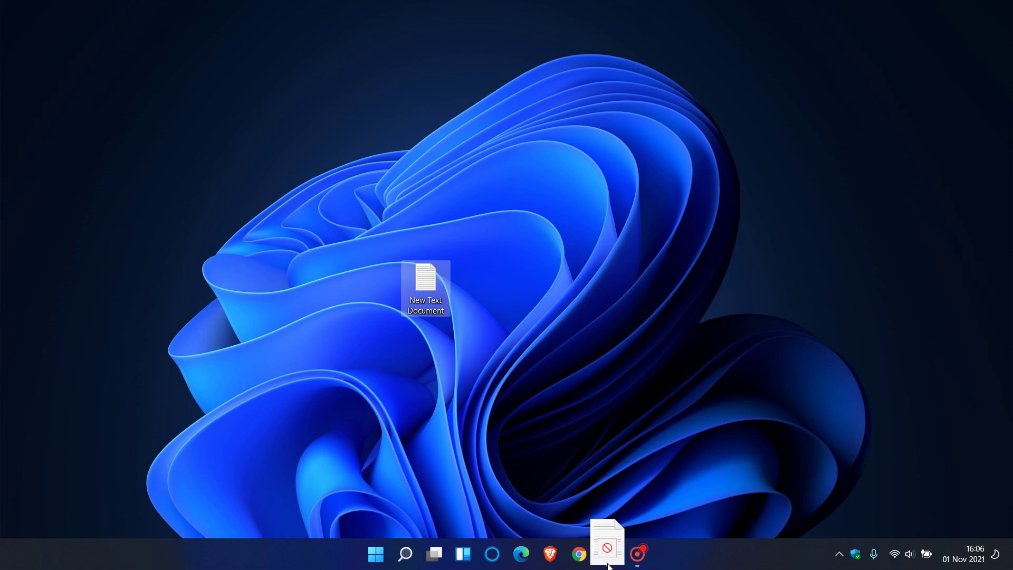
pyautogui.moveTo(608, 564); pyautogui.dragTo(428, 283)
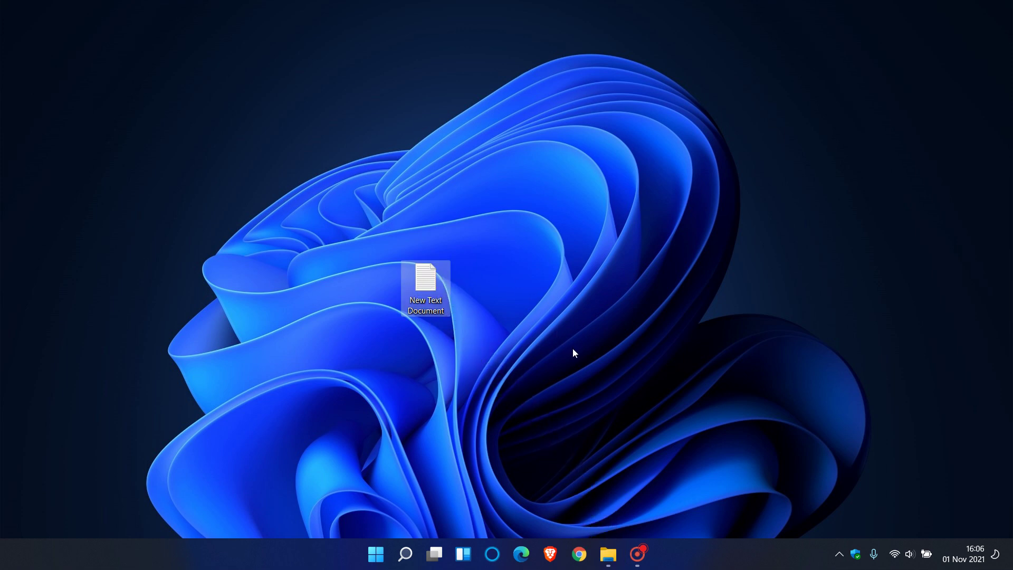
pyautogui.moveTo(420, 286); pyautogui.dragTo(607, 562)
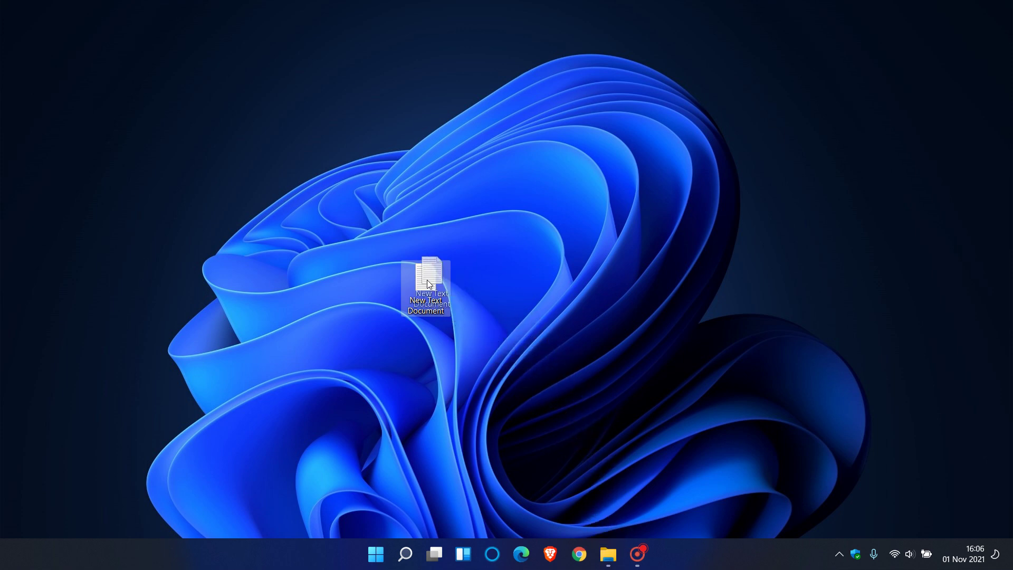
pyautogui.moveTo(606, 563)
pyautogui.mouseDown()
pyautogui.moveTo(607, 544)
pyautogui.moveTo(606, 563)
pyautogui.mouseUp()
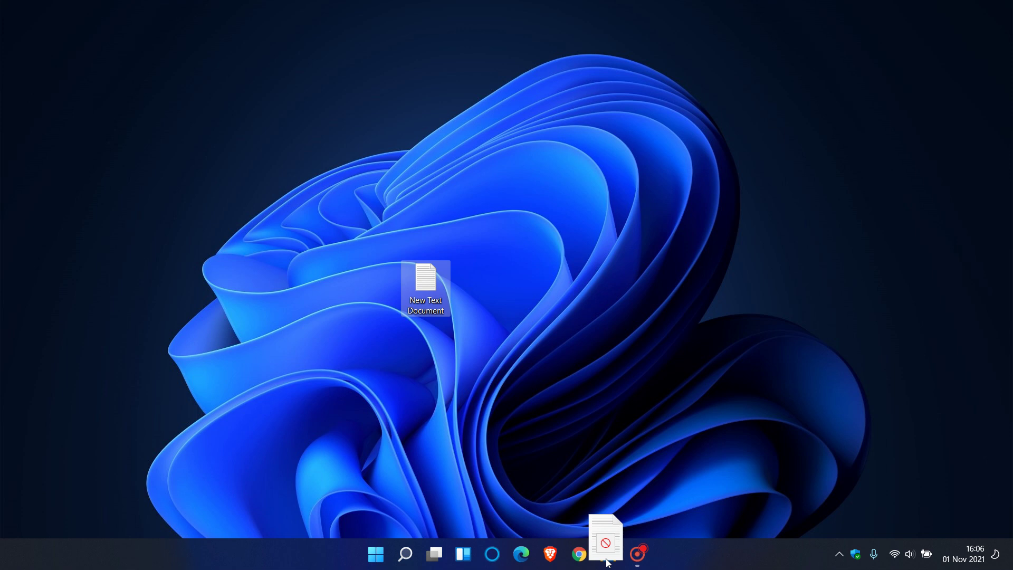
pyautogui.moveTo(606, 562); pyautogui.dragTo(607, 560)
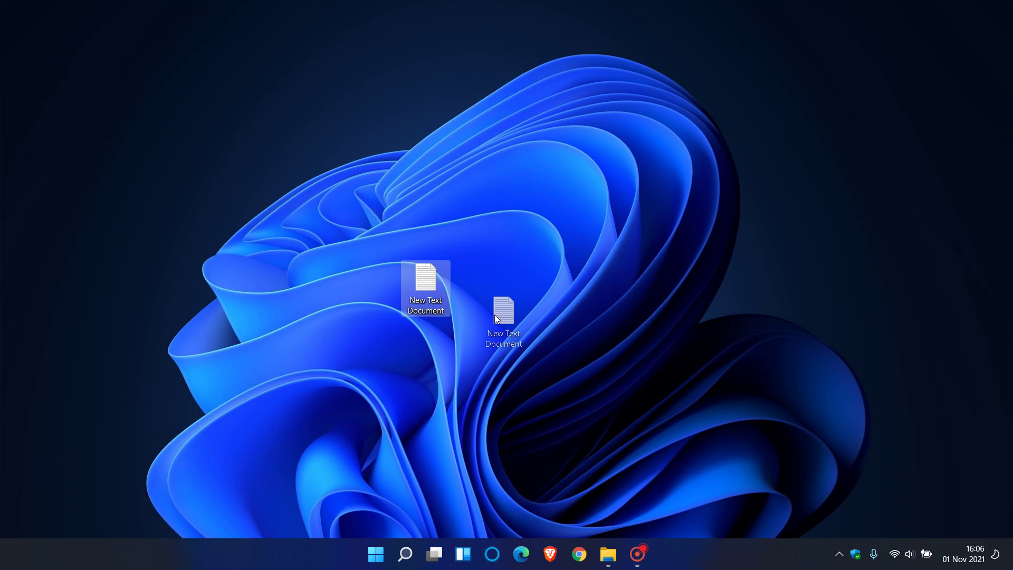
pyautogui.moveTo(606, 560); pyautogui.dragTo(416, 295)
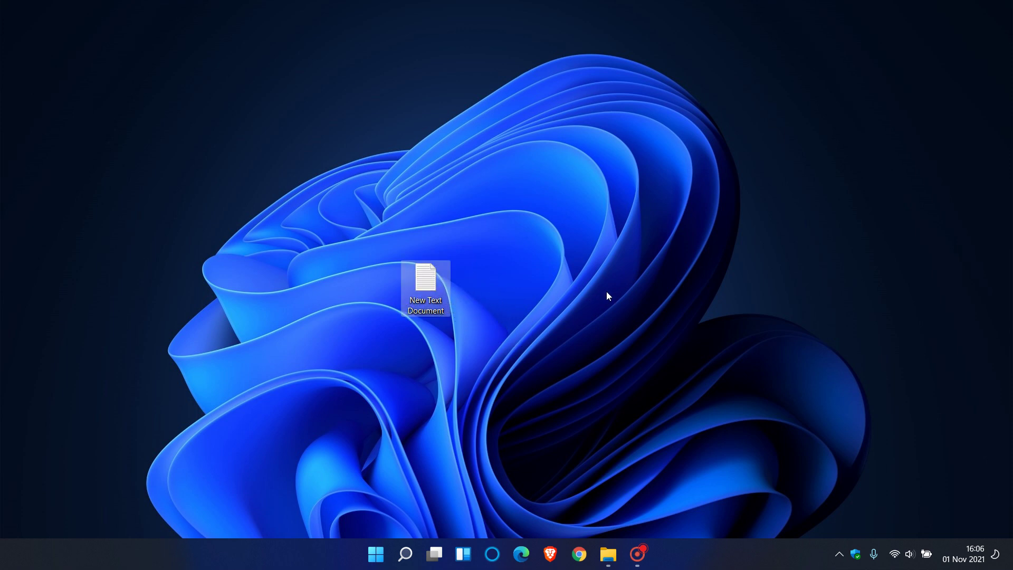